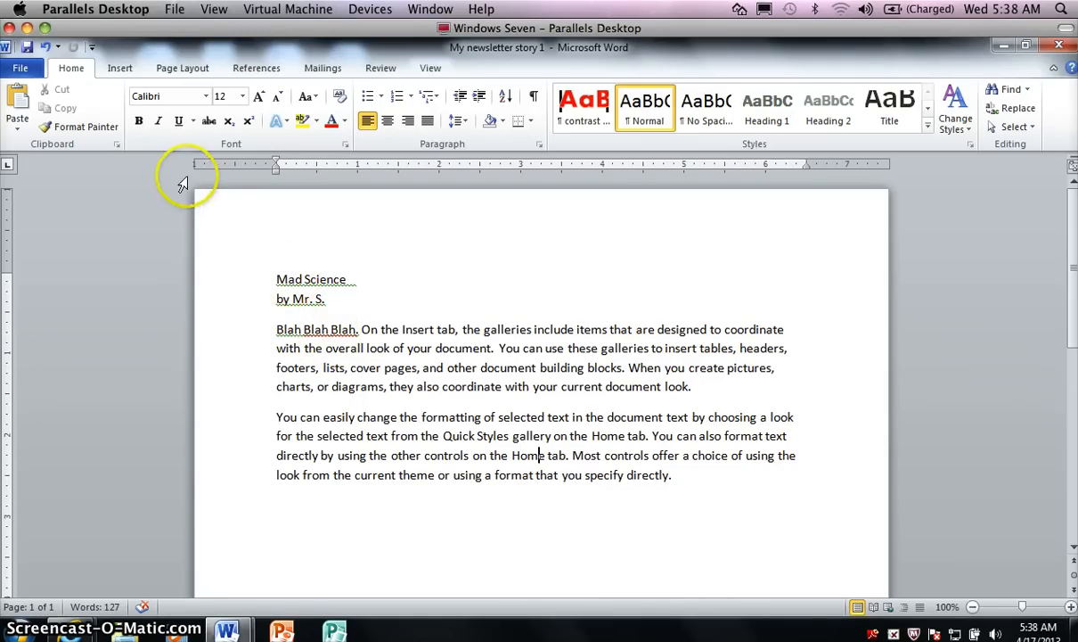
- Save the document as My newsletter story 1 in the Keyboarding Assignments folder inside My Documents
click(33, 72)
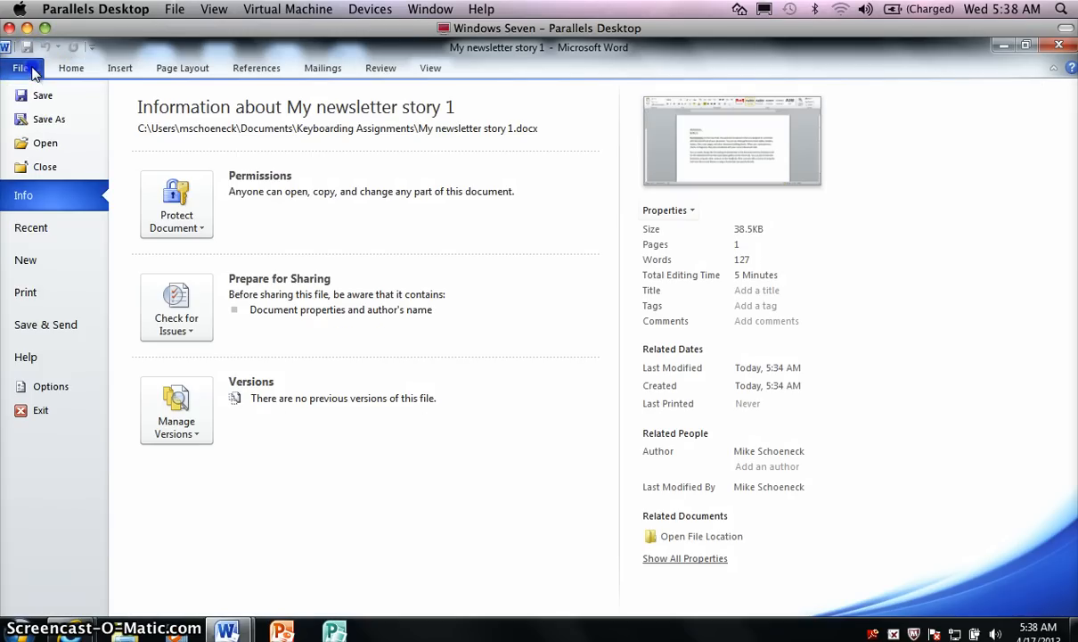
click(42, 114)
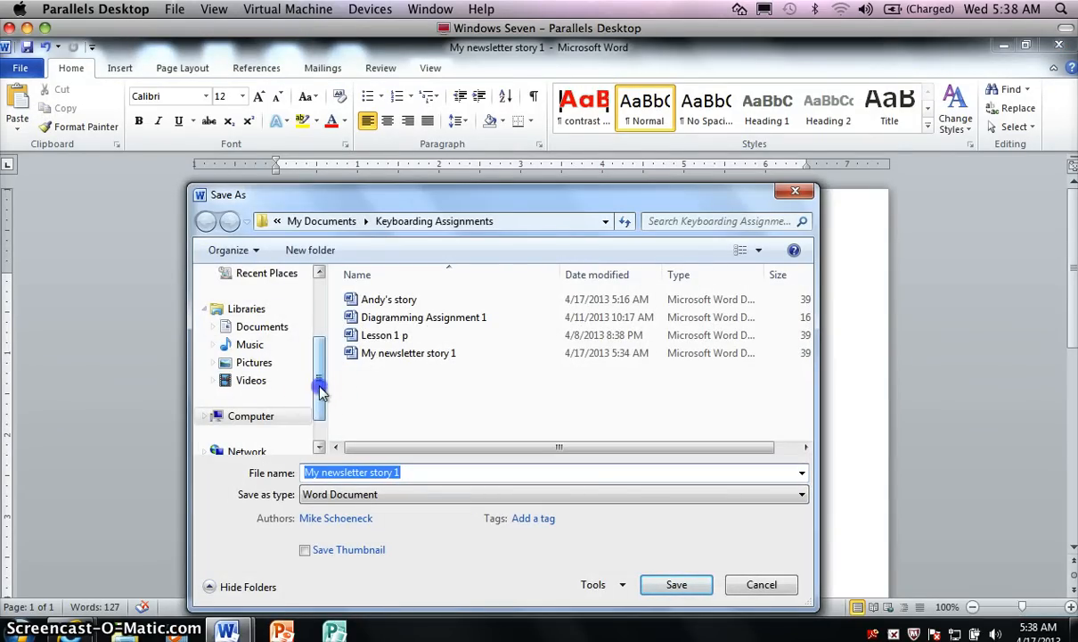
drag(320, 390, 325, 320)
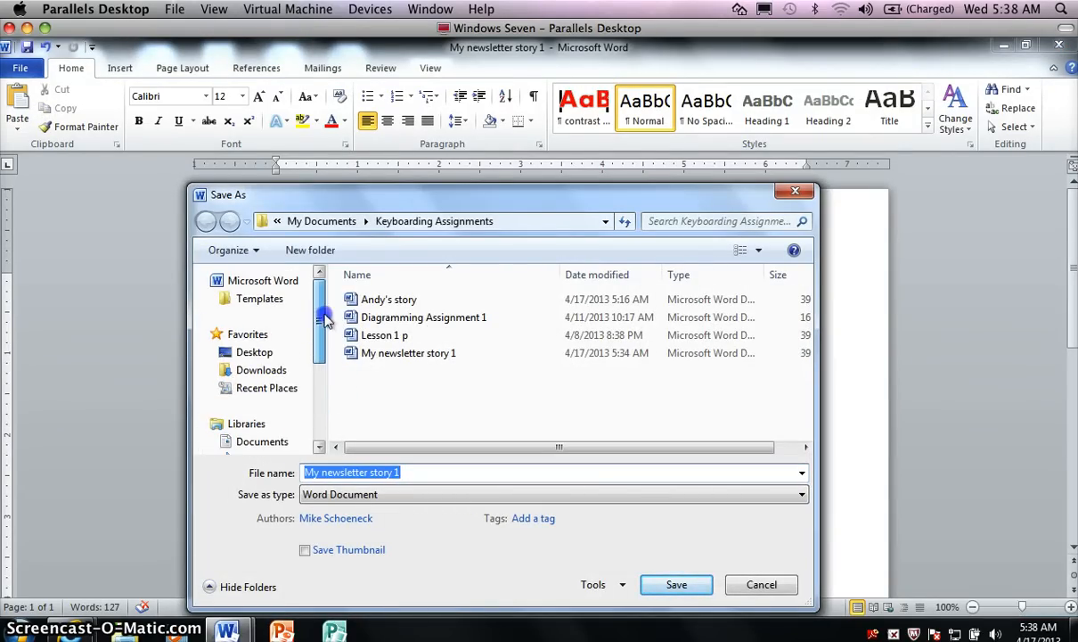
click(254, 353)
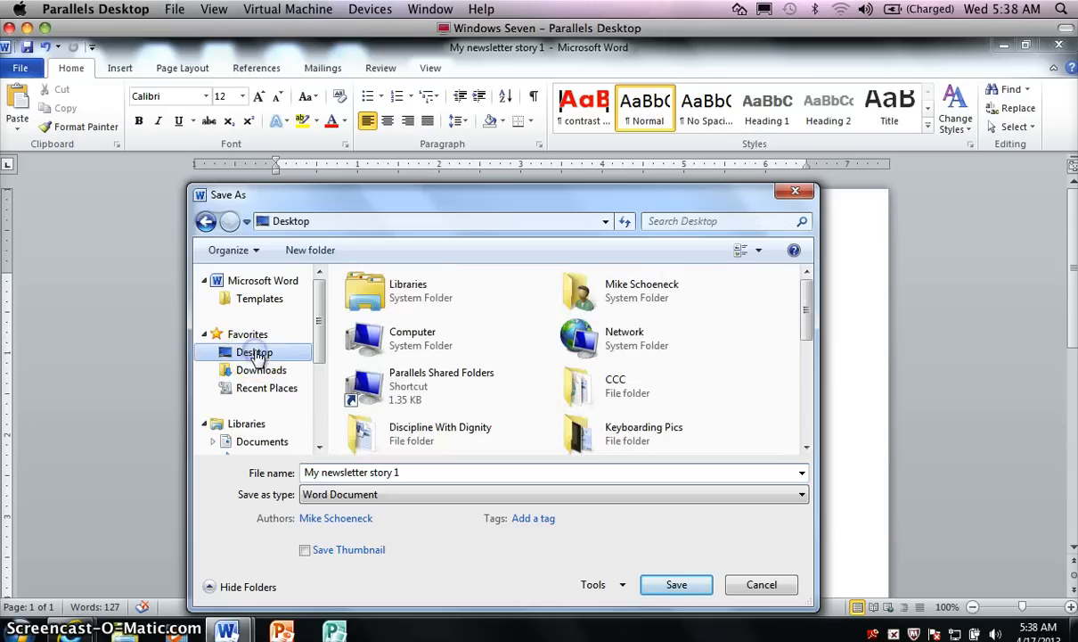
double_click(577, 297)
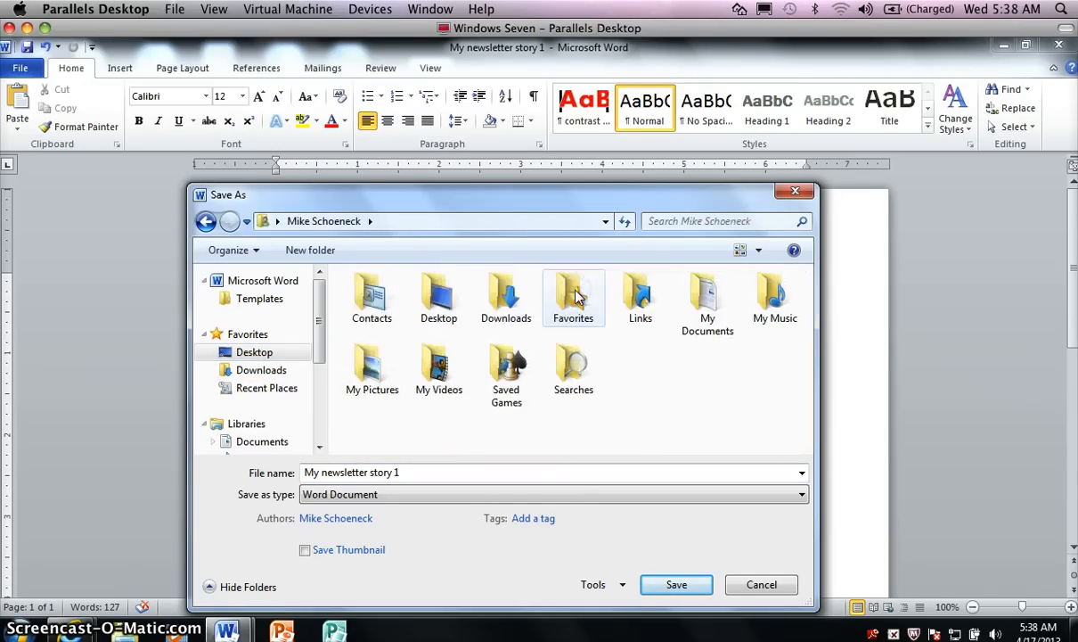
double_click(698, 302)
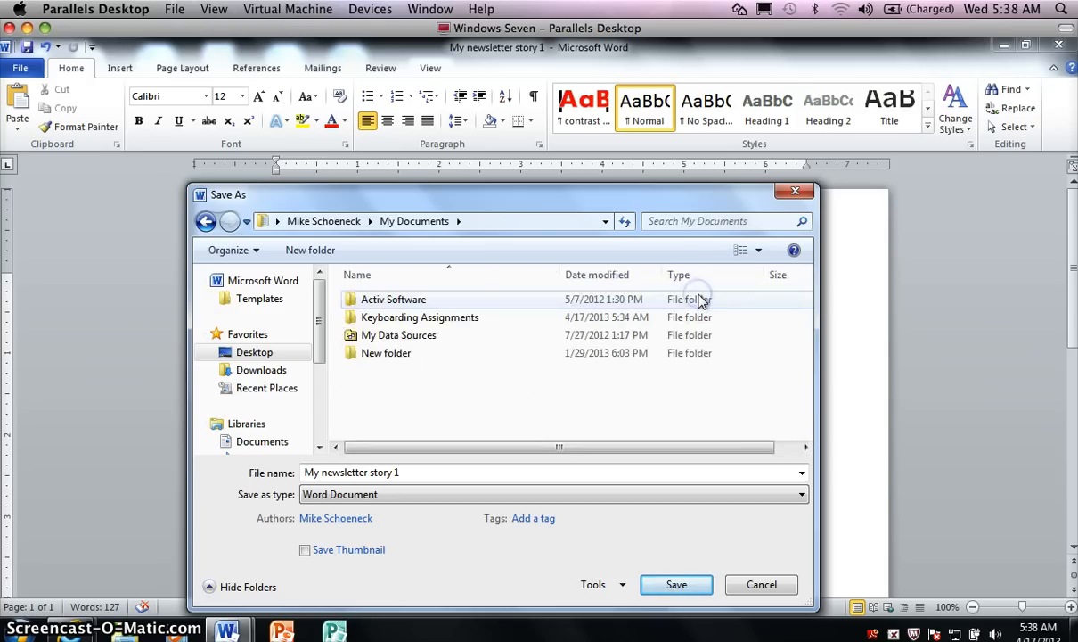
double_click(410, 319)
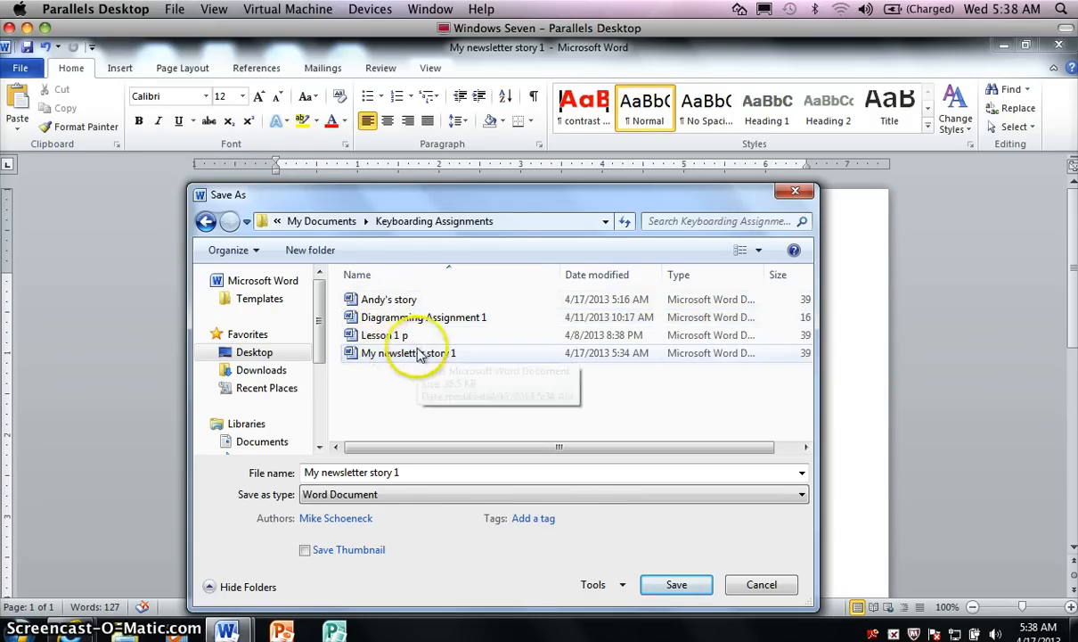
click(679, 586)
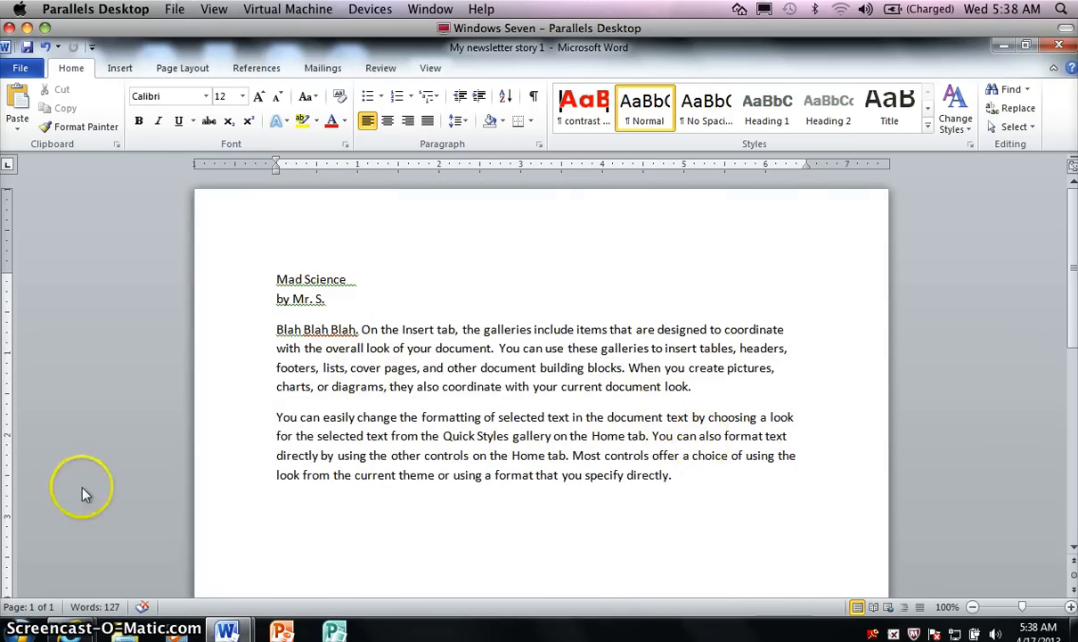
- Switch to Google Drive in the browser and upload My newsletter story 1 from the Keyboarding Assignments folder in My Documents
mouse_move(86, 624)
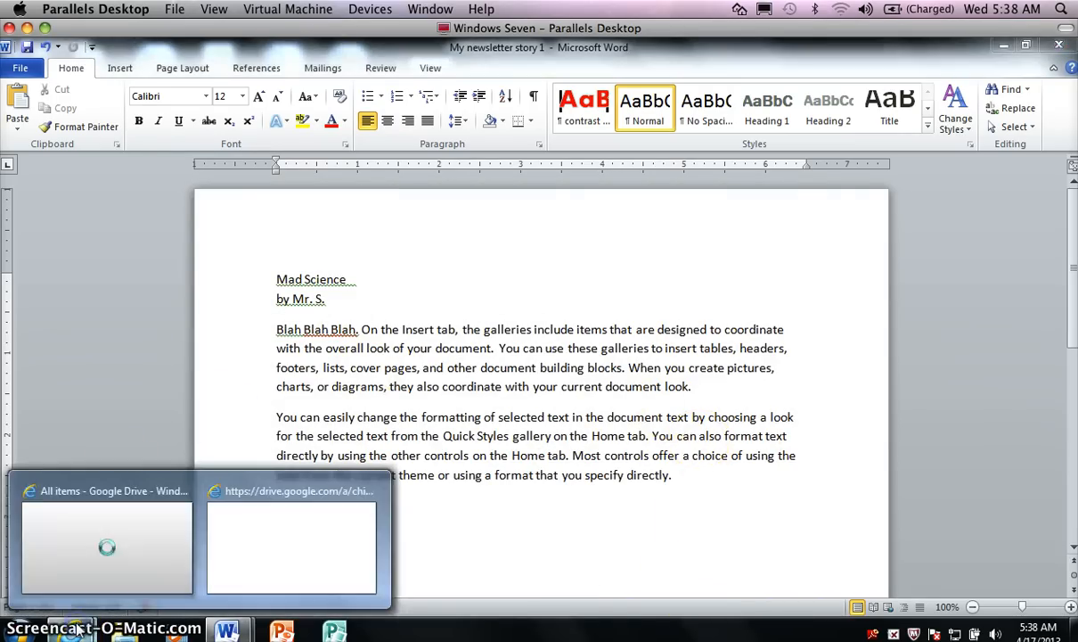
click(120, 554)
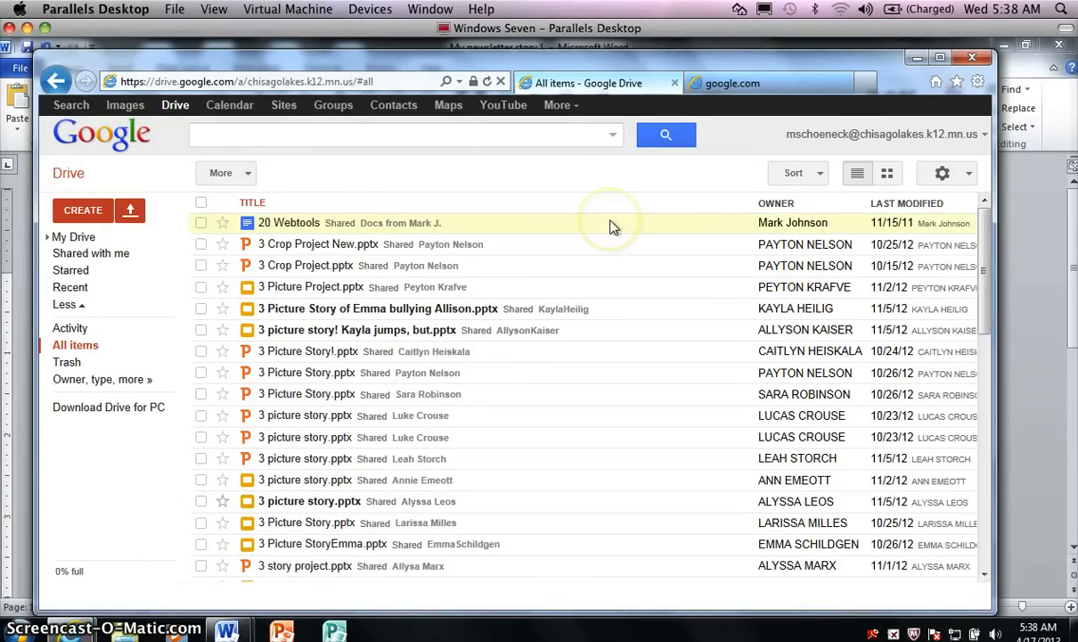
click(131, 219)
click(155, 250)
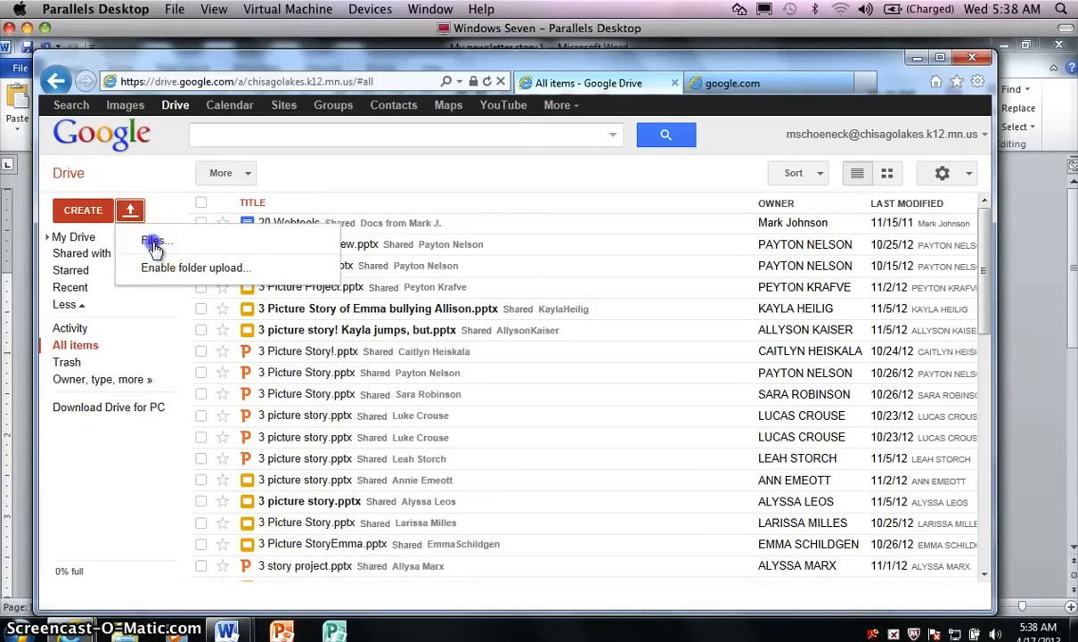
double_click(178, 181)
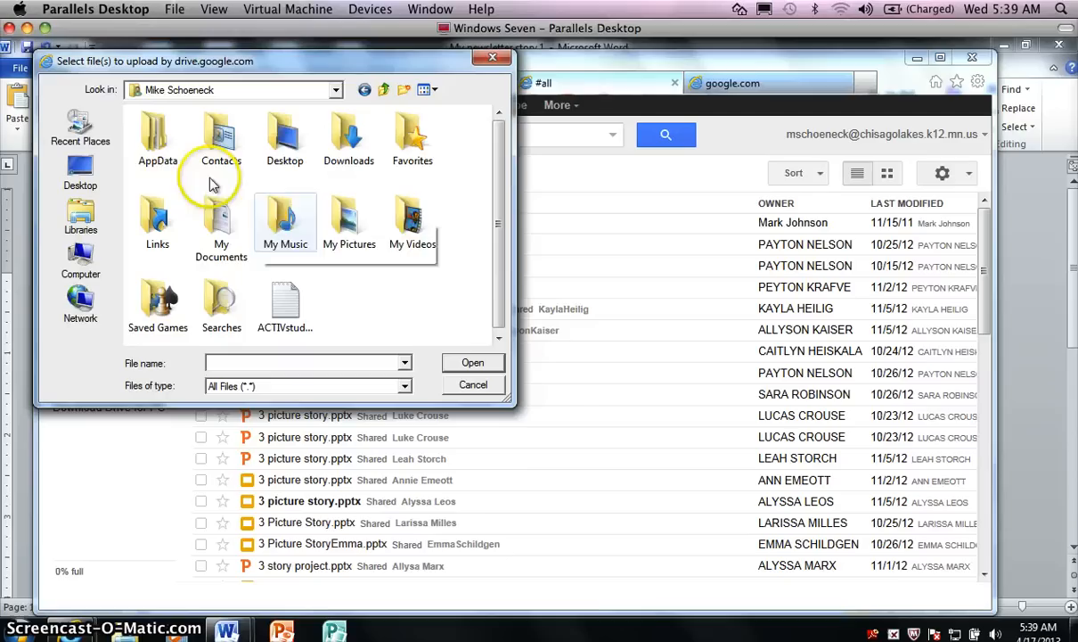
double_click(221, 225)
double_click(181, 149)
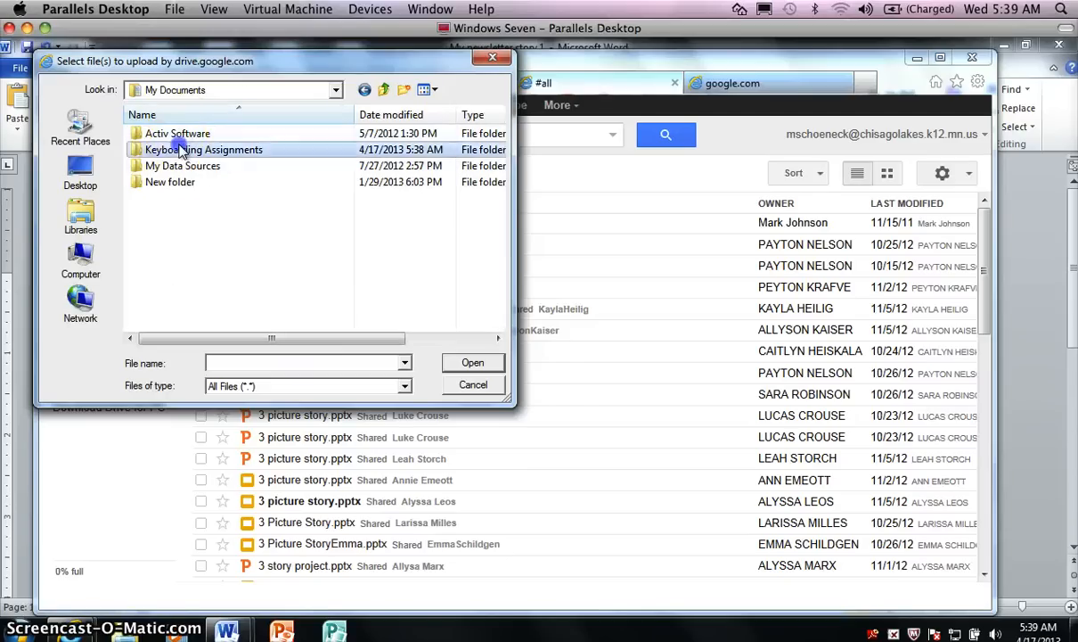
click(179, 182)
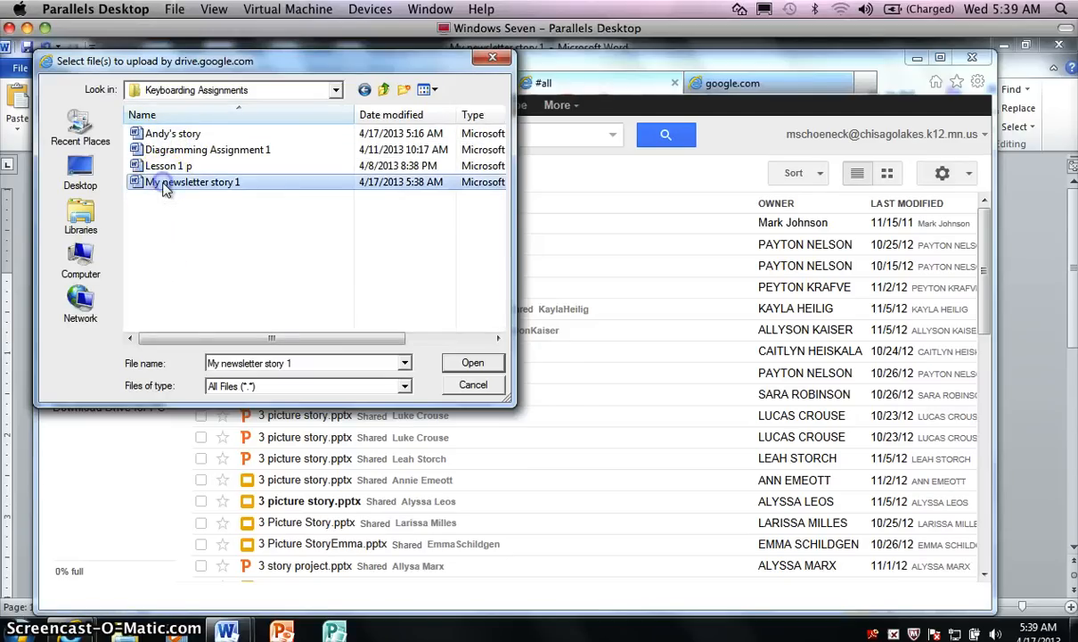
click(472, 364)
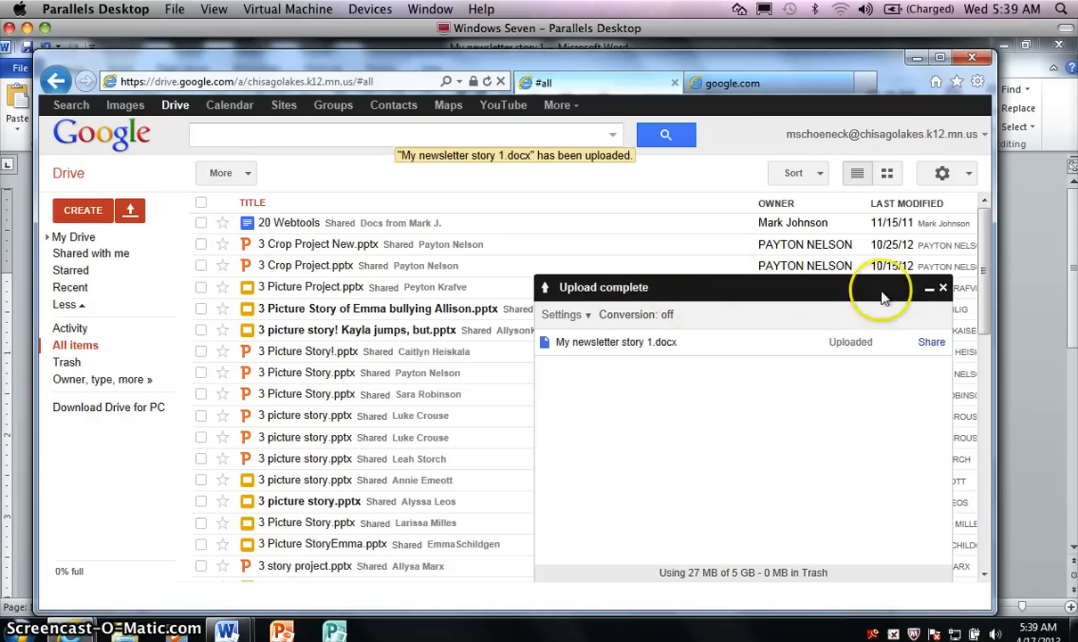
click(942, 289)
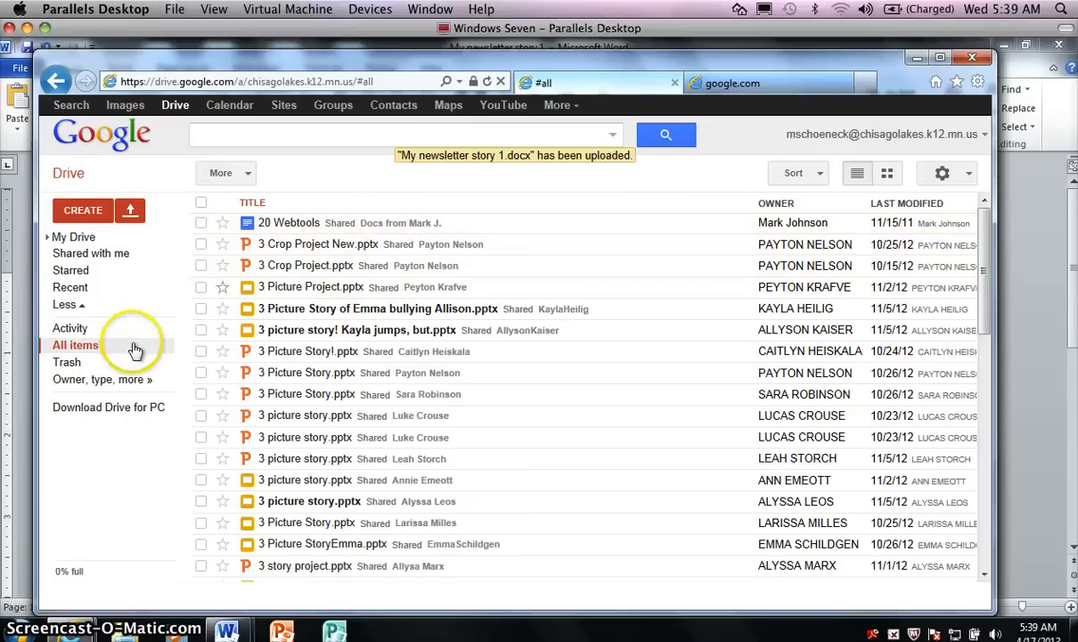
- Show the recent activity in Drive and select My newsletter story 1.docx
click(77, 331)
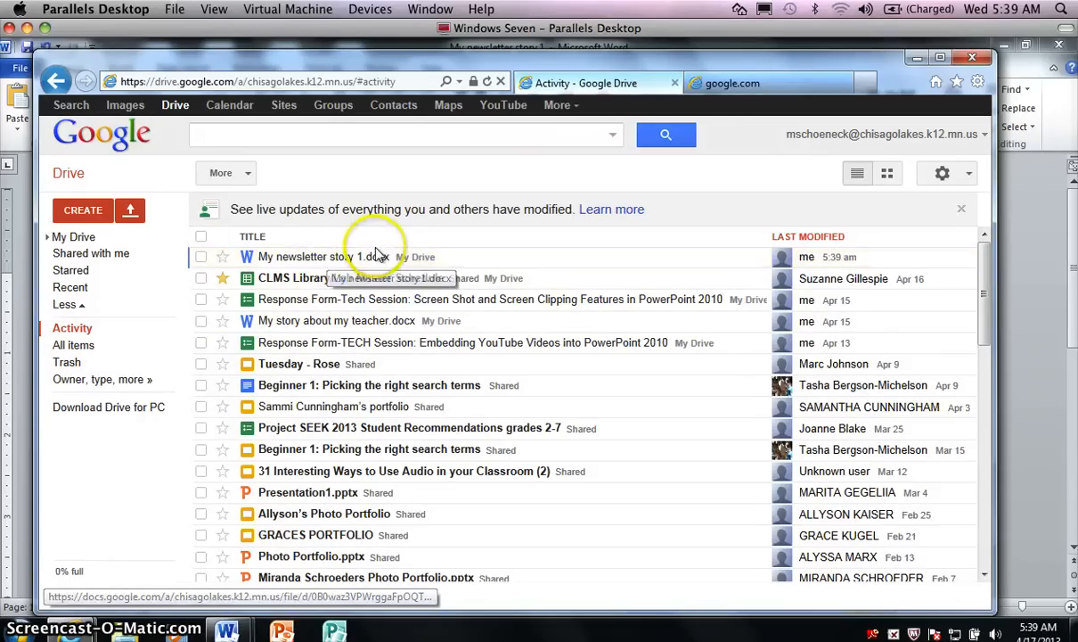
click(200, 256)
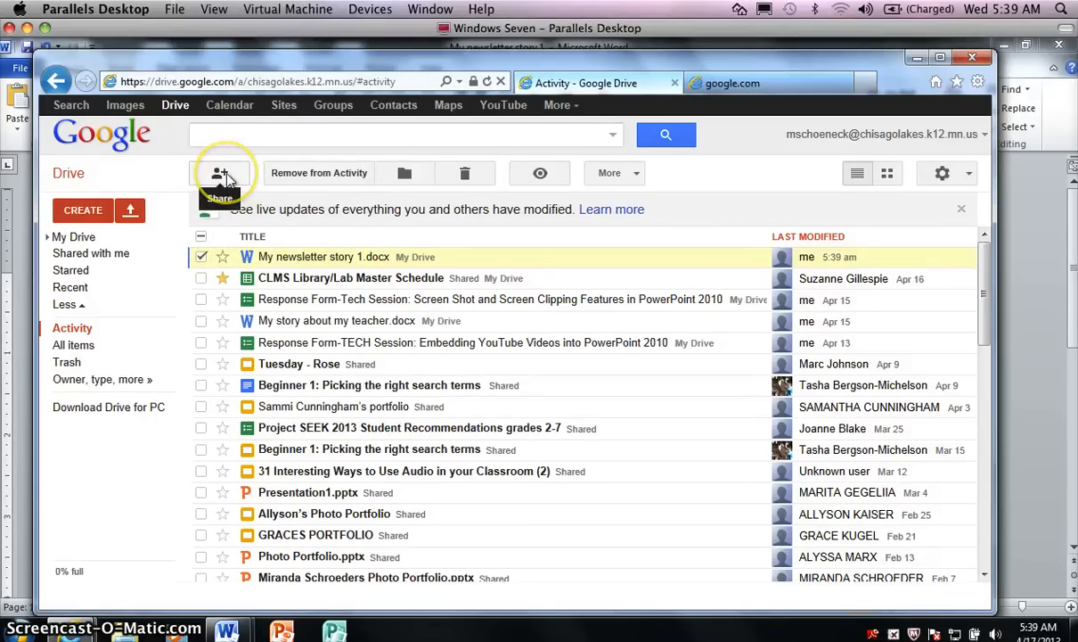
- Open the sharing settings of My newsletter story 1.docx and enter a colleague as a person to add
click(636, 175)
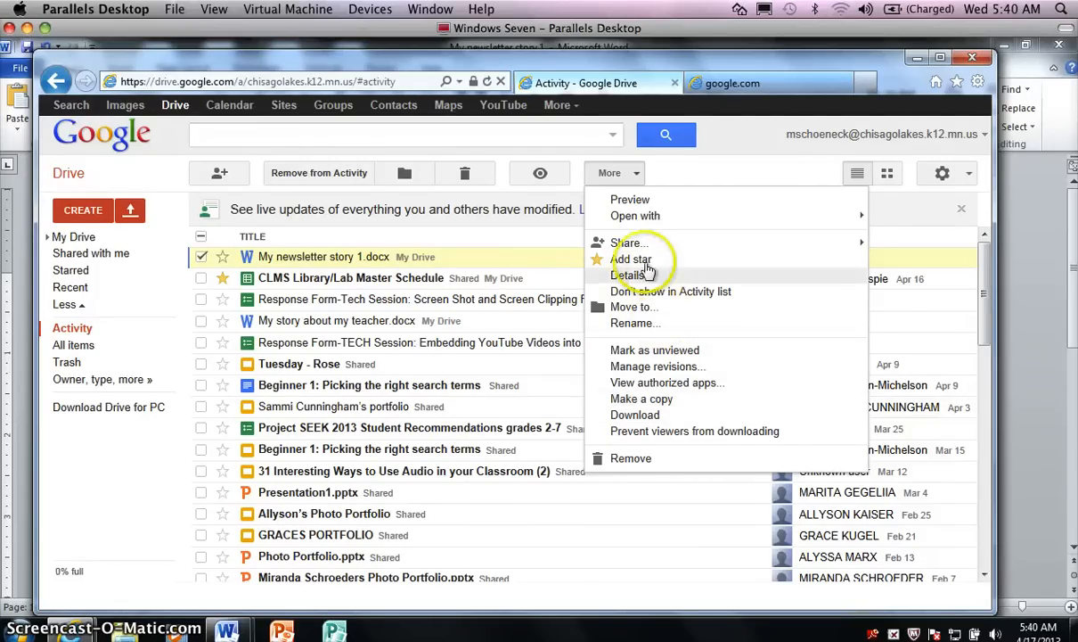
mouse_move(628, 249)
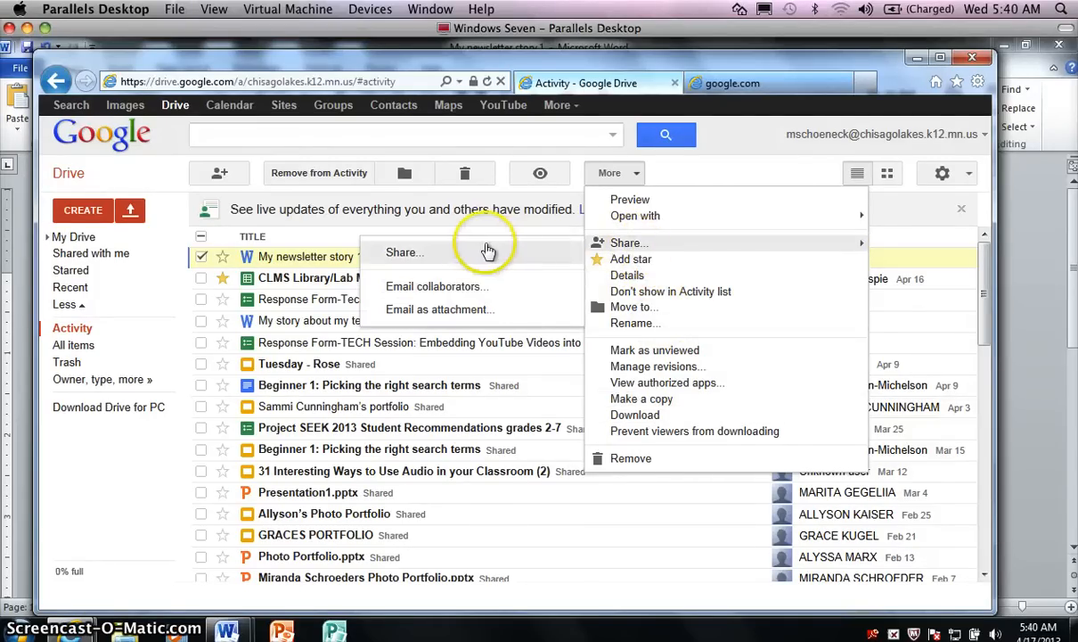
click(490, 253)
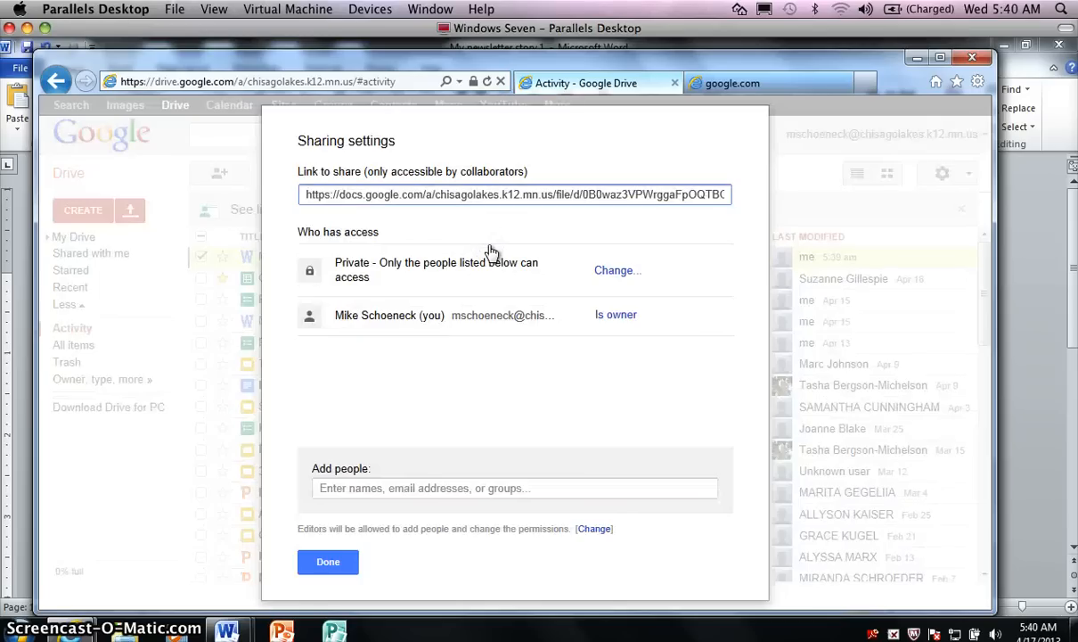
click(351, 488)
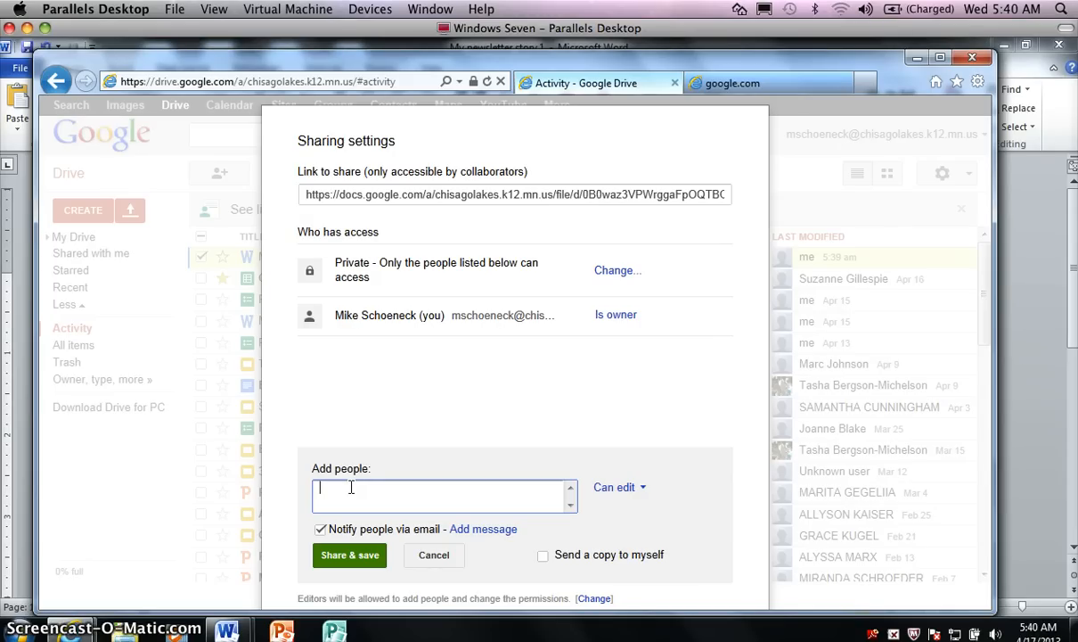
text(kr)
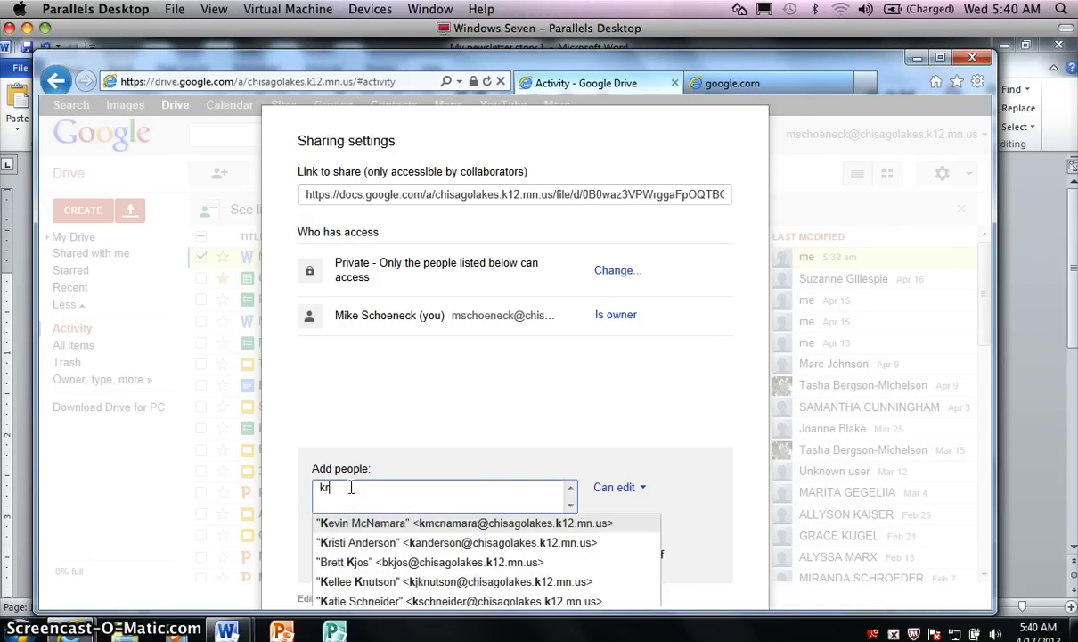
text(isti)
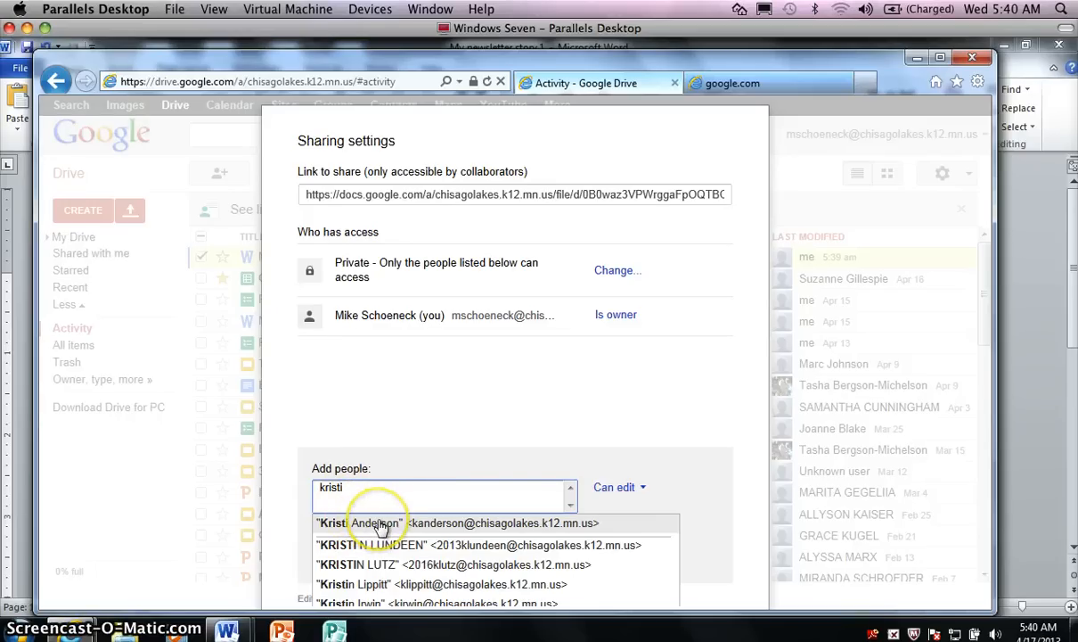
click(381, 525)
- Turn off notifying people via email, cancel adding the colleague and close the sharing settings
click(320, 529)
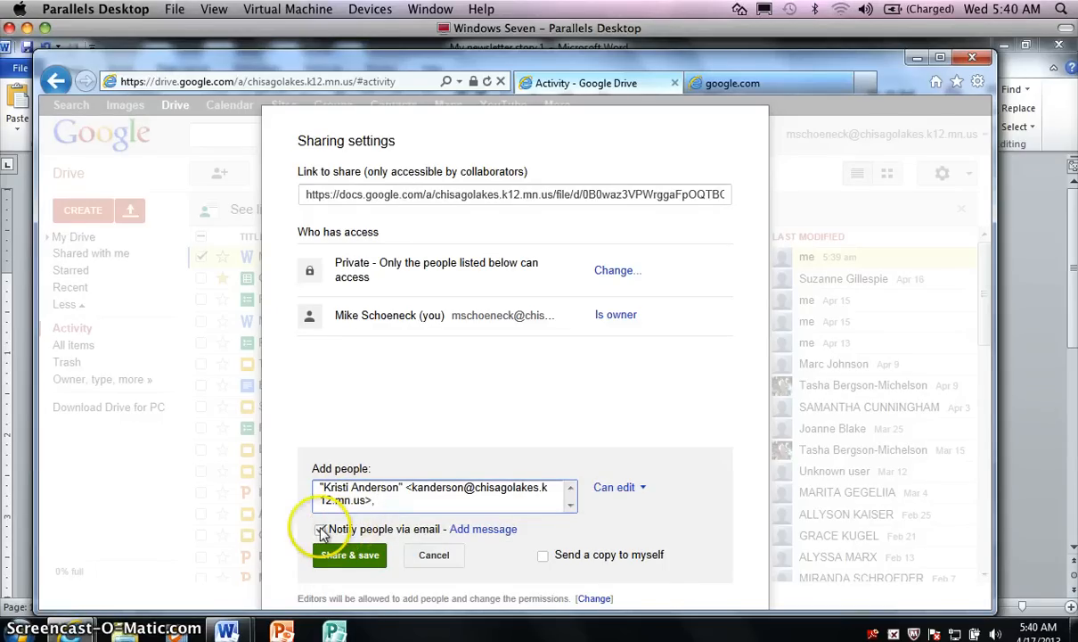
click(320, 530)
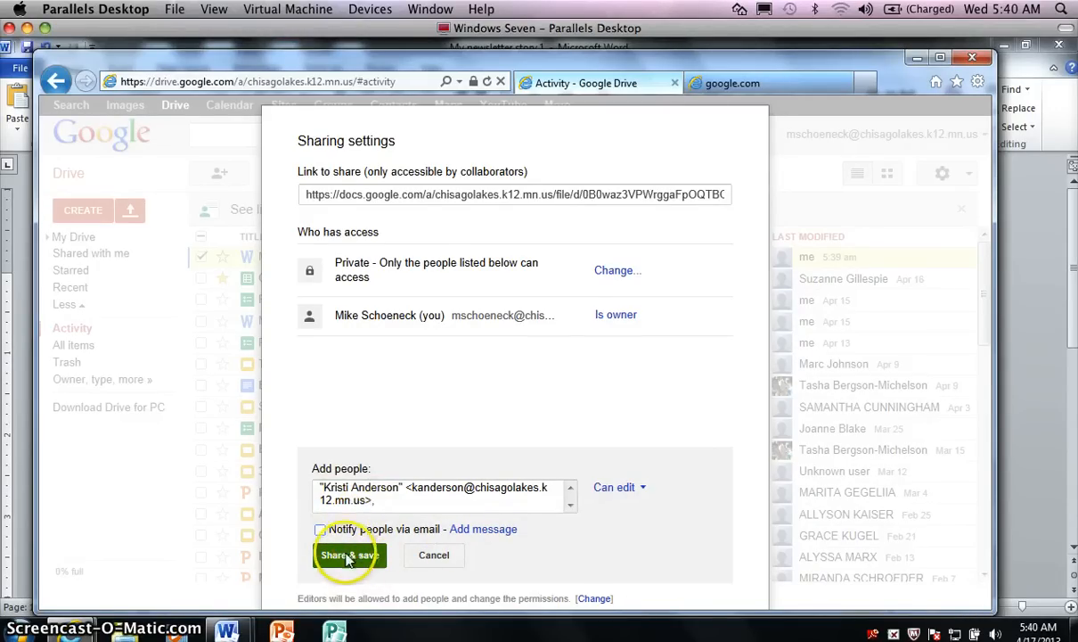
click(349, 558)
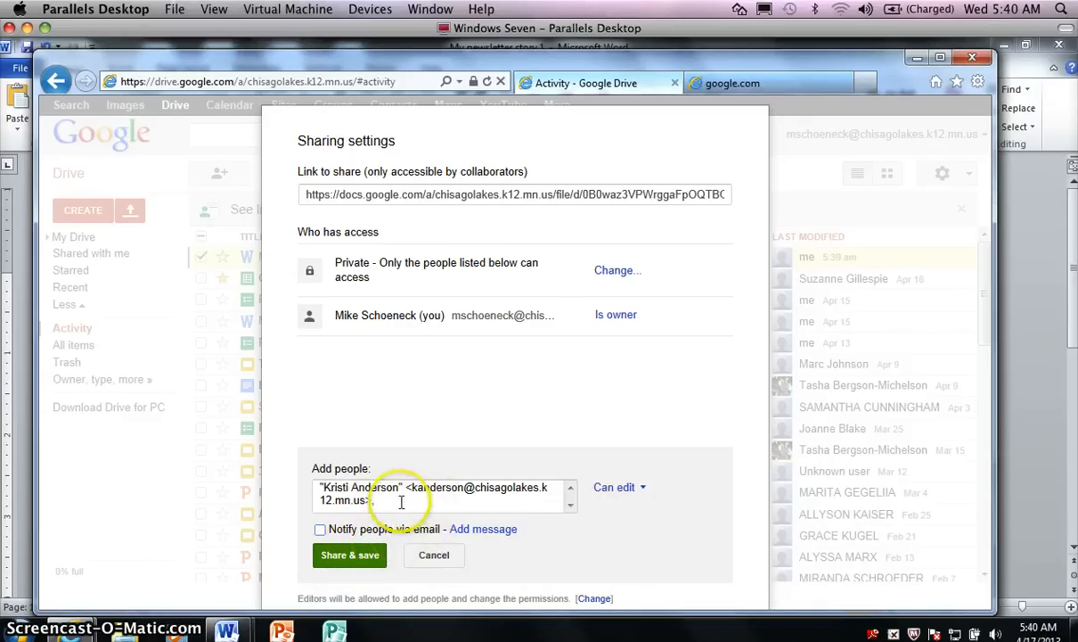
click(437, 558)
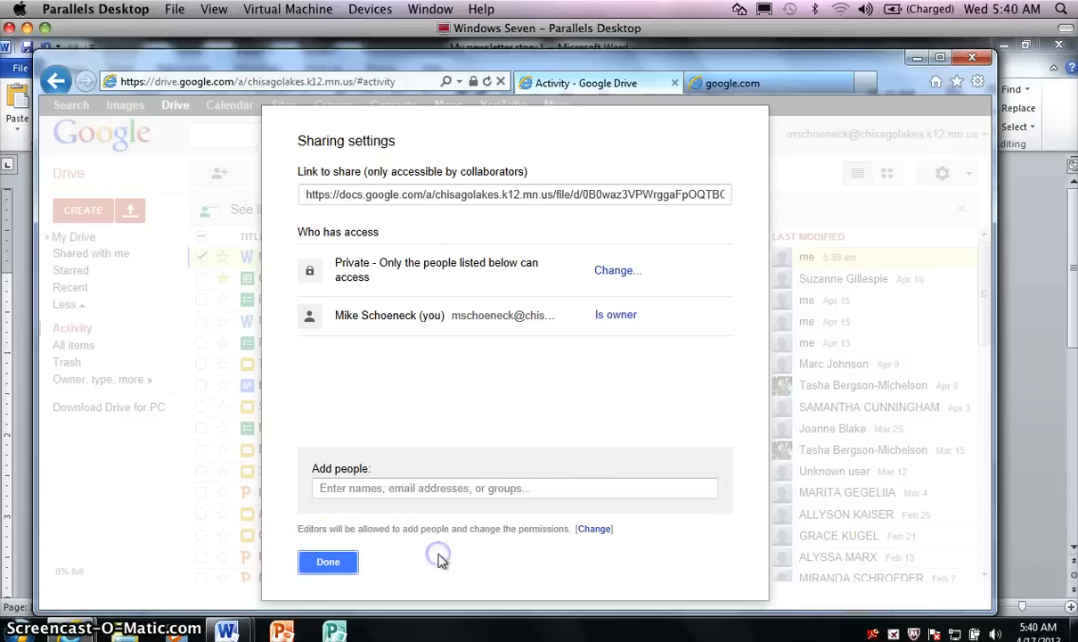
click(327, 559)
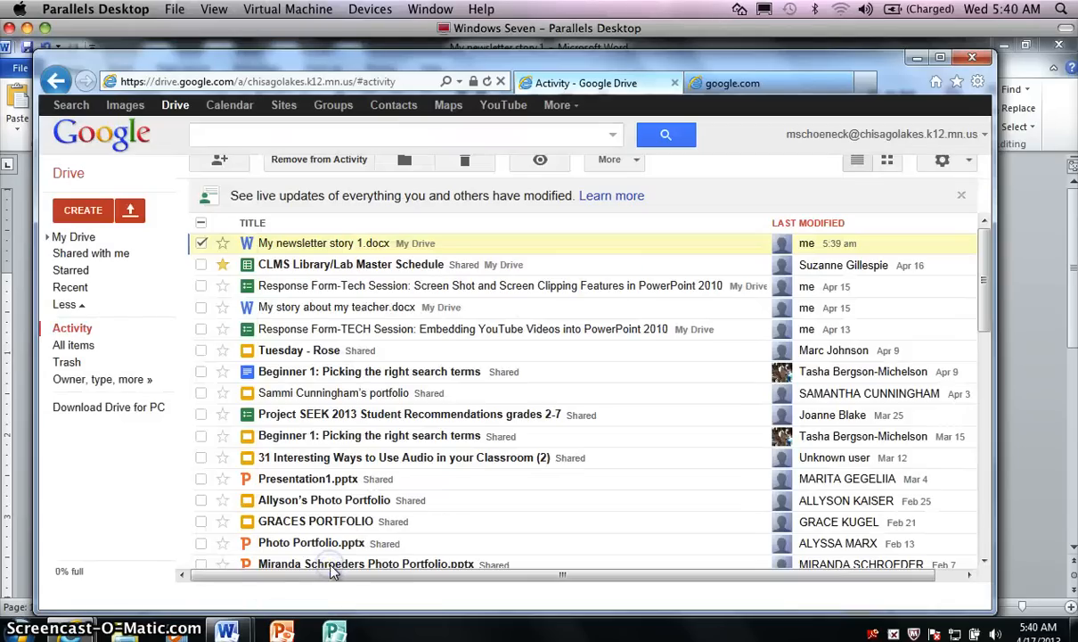
- Download My newsletter story 1.docx from Drive and choose to save it under a different name
click(328, 250)
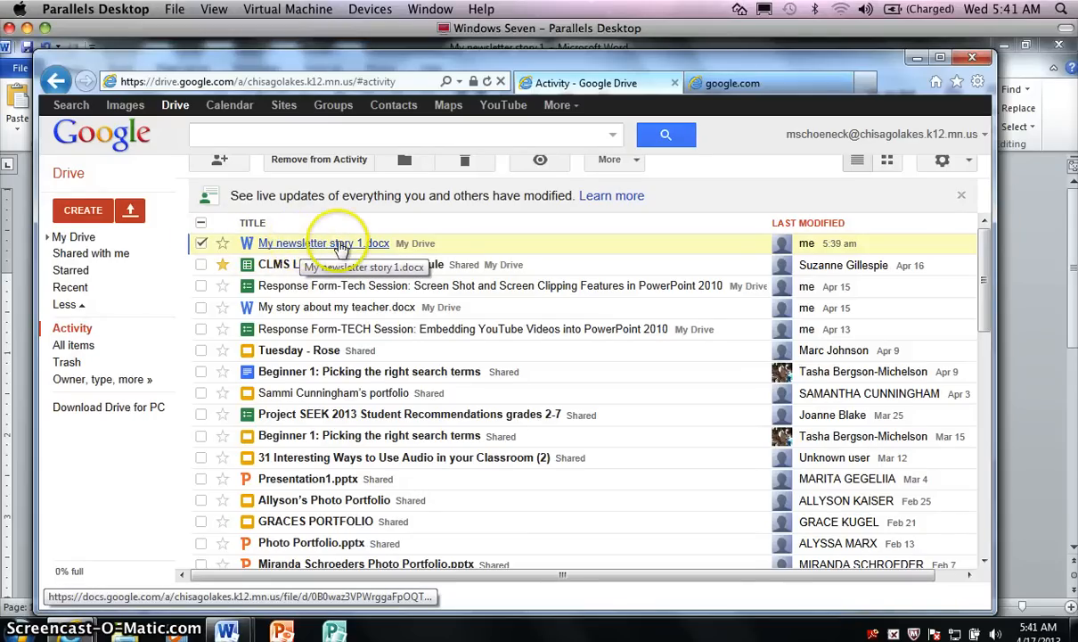
click(637, 168)
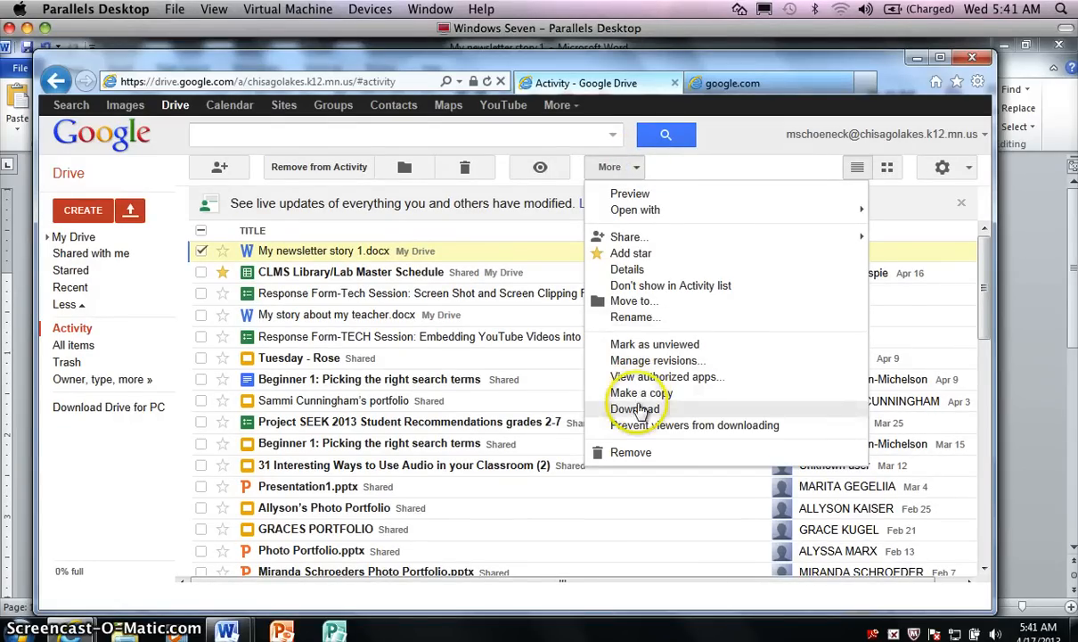
click(635, 410)
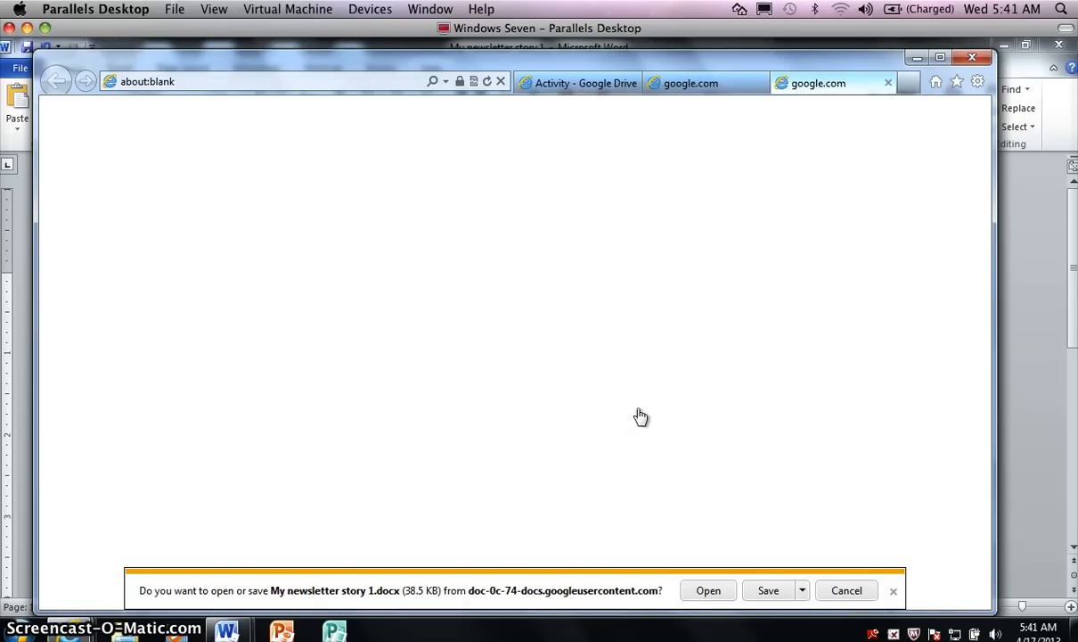
click(803, 590)
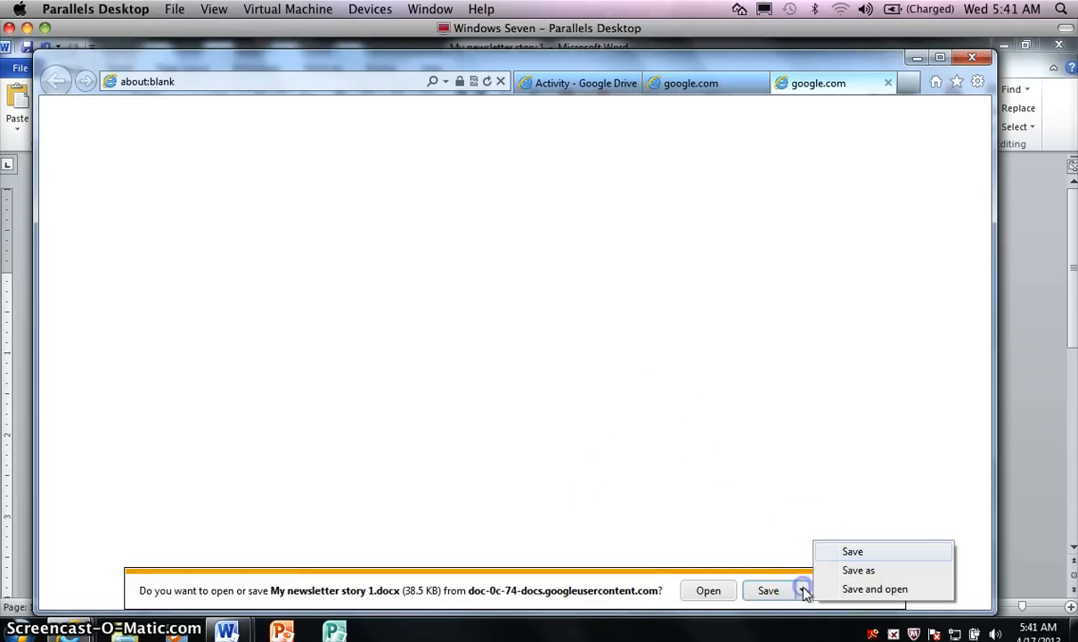
click(847, 570)
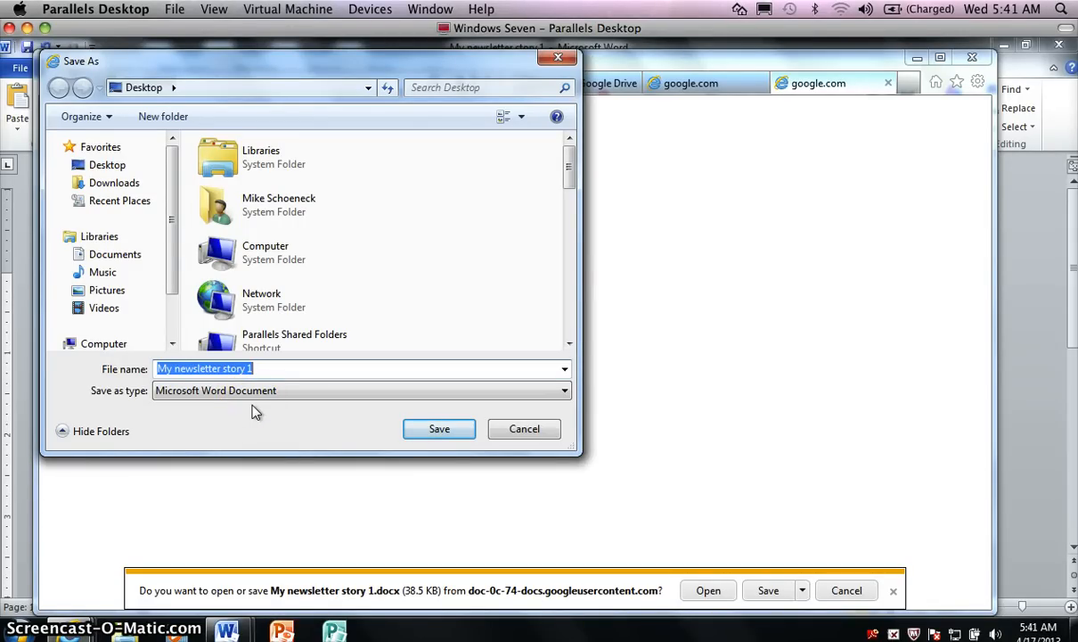
- Save the download into My Documents > Keyboarding Assignments, named with the story author's first name followed by "'s story"
text(kristi's story)
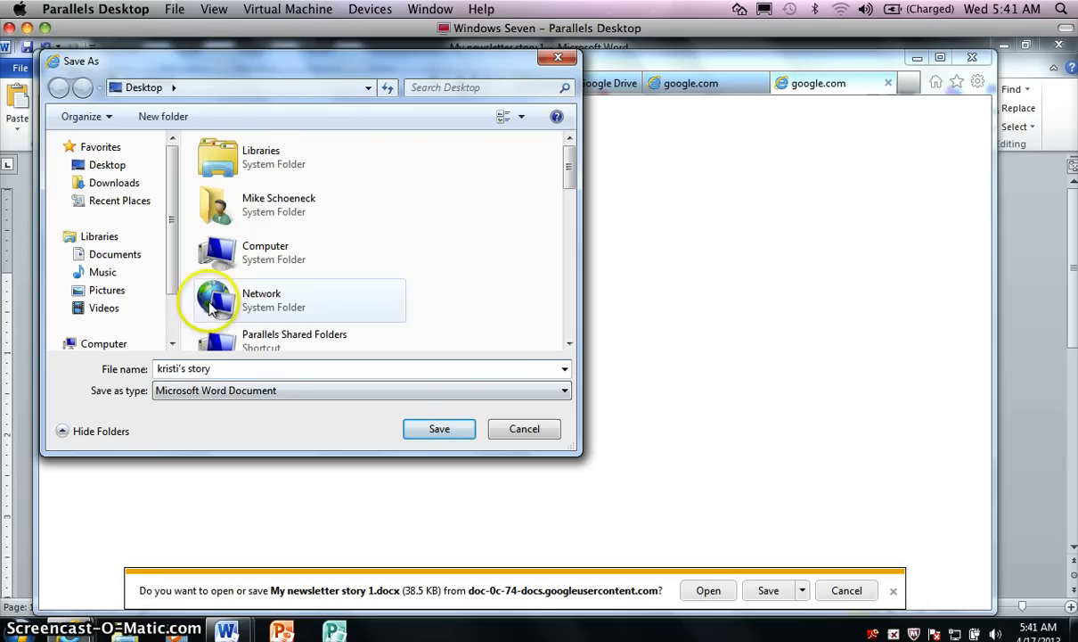
double_click(216, 207)
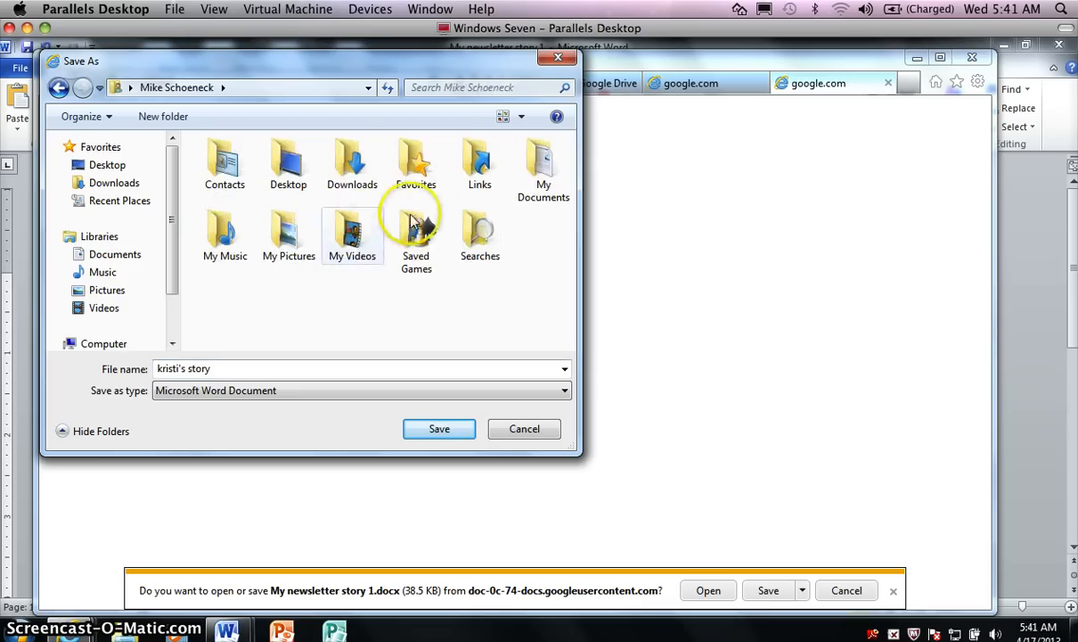
double_click(538, 166)
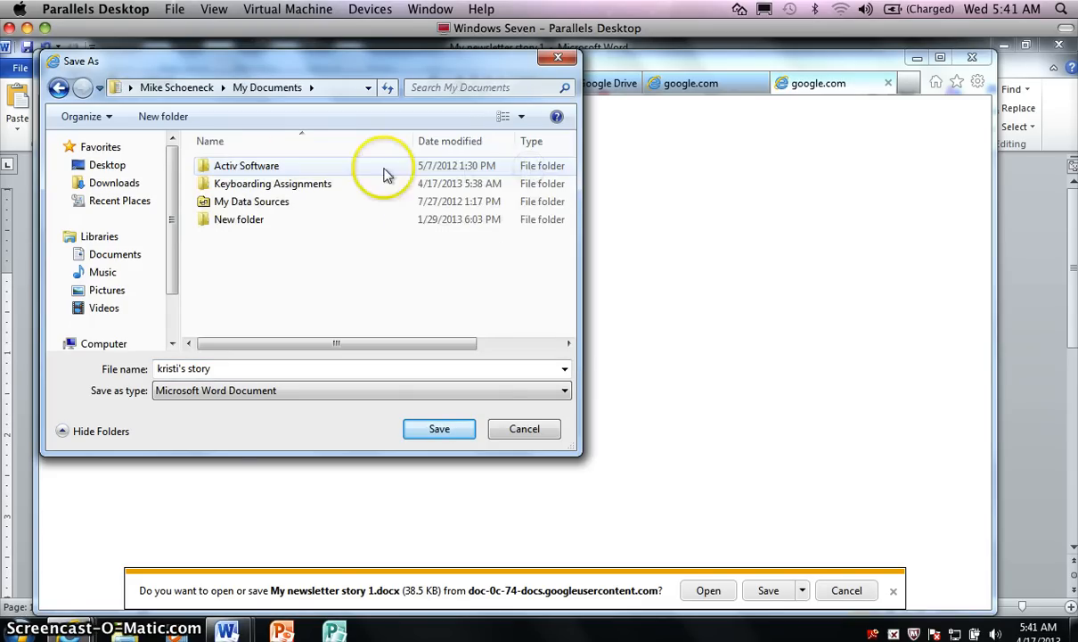
double_click(306, 184)
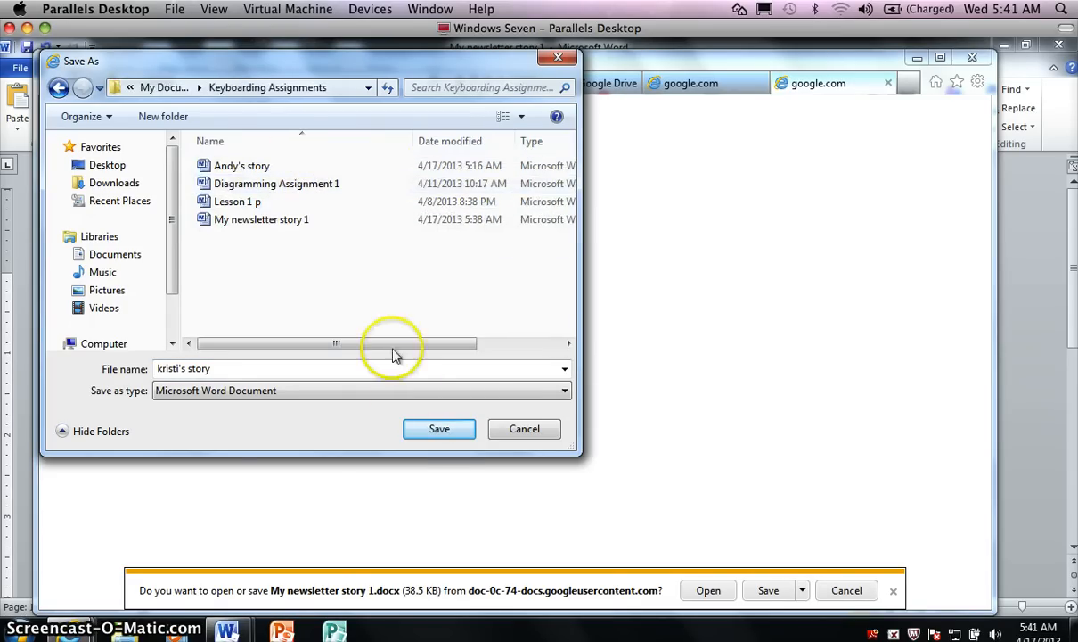
click(437, 430)
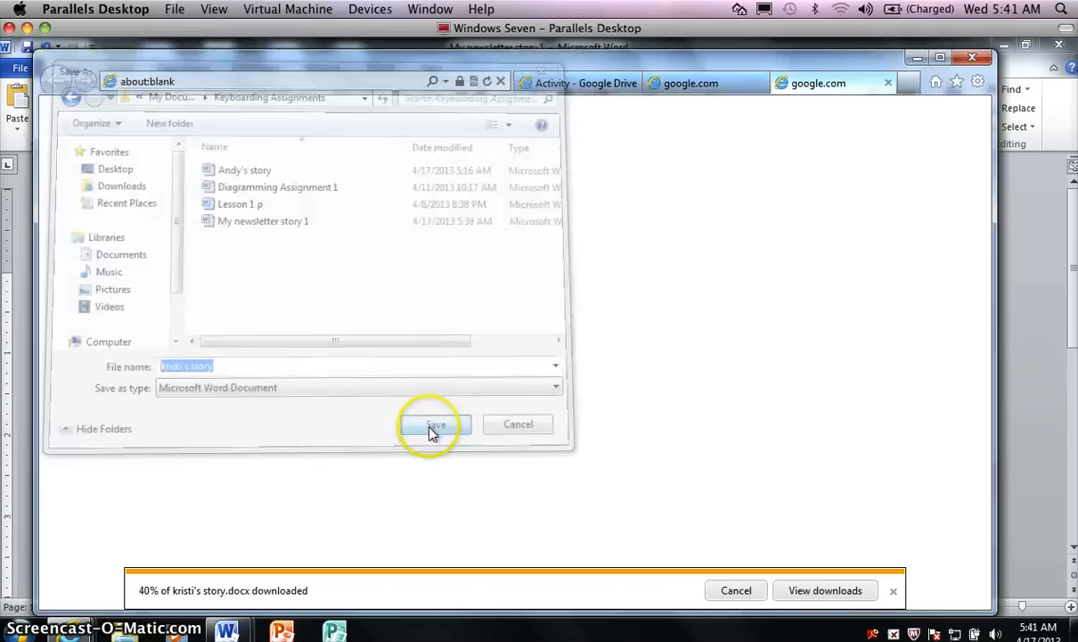
- Minimize the browser and switch to the Practice Newsletter document in Word
click(917, 57)
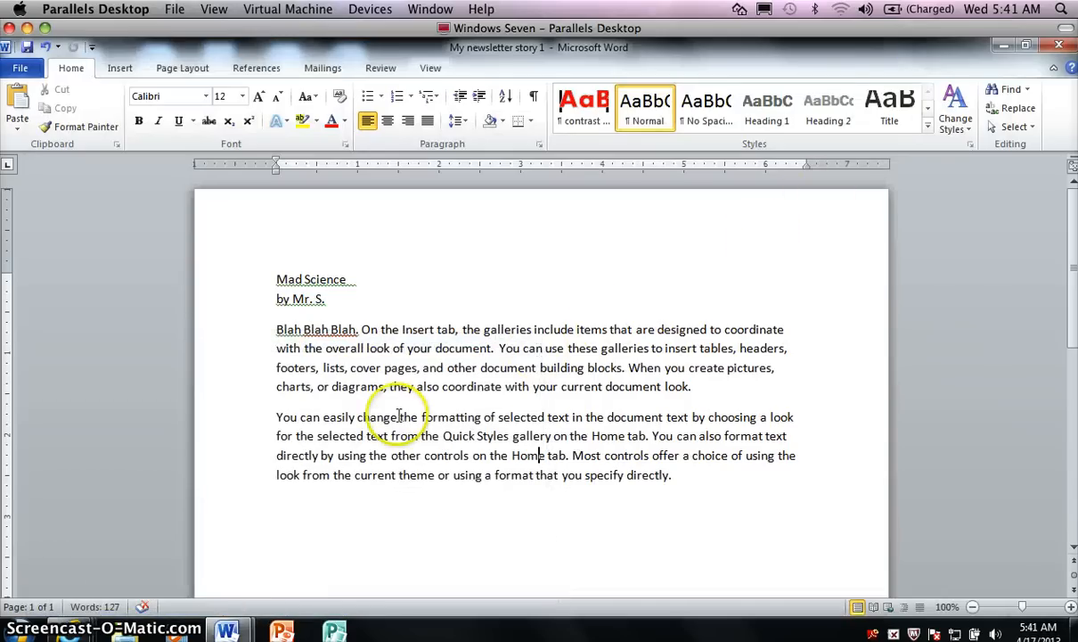
mouse_move(233, 630)
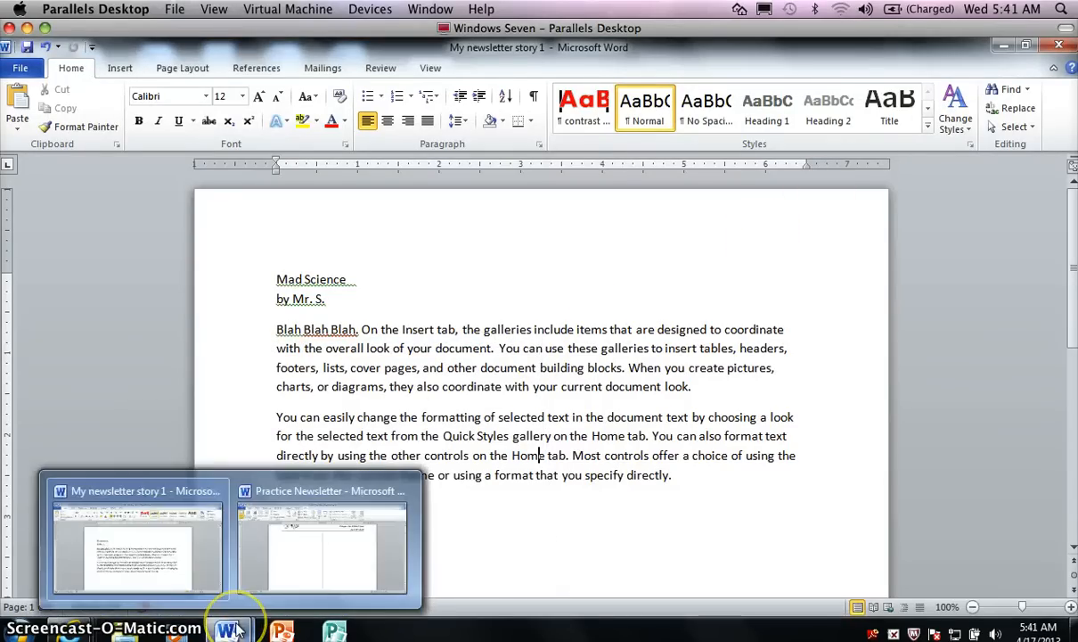
click(311, 569)
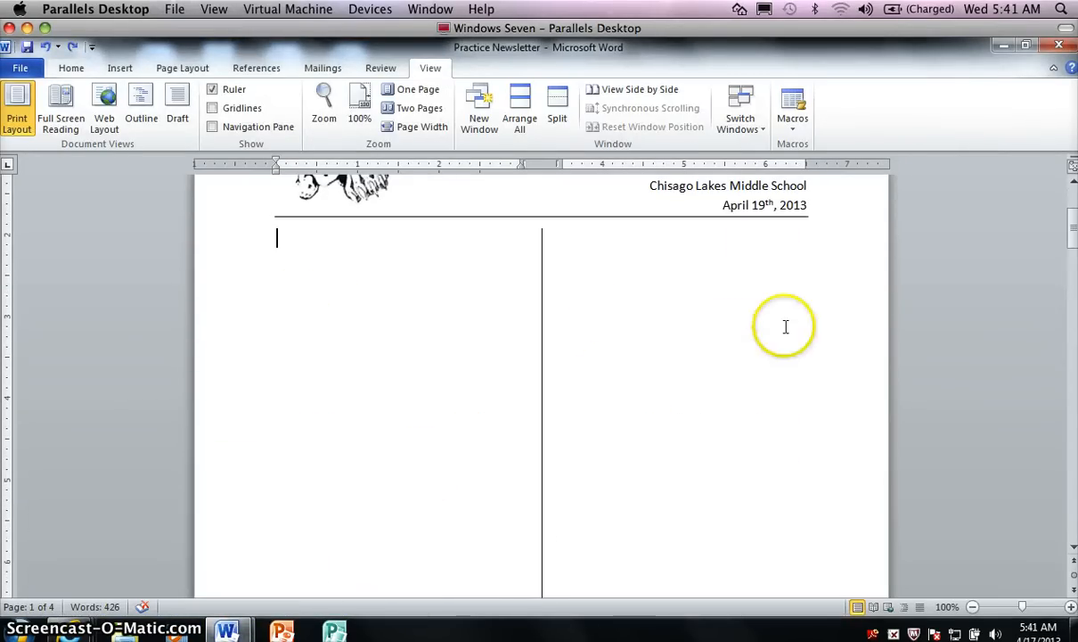
- Insert the text of the downloaded story file from Keyboarding Assignments at the start of the newsletter's first column
mouse_move(1073, 225)
mouse_down()
mouse_move(1074, 201)
mouse_move(1074, 224)
mouse_up()
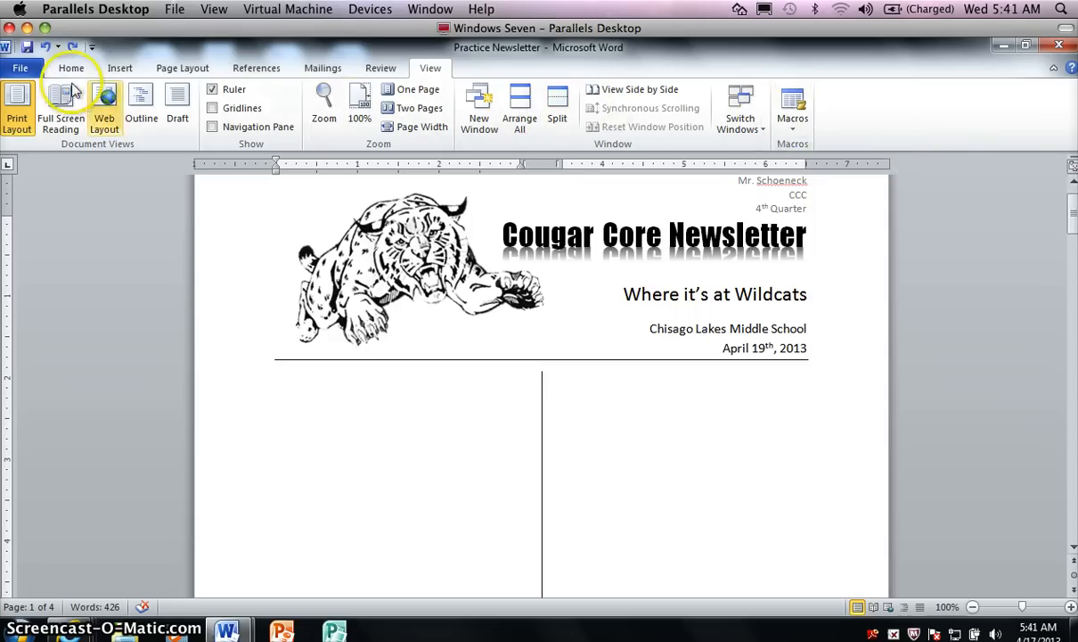
click(119, 69)
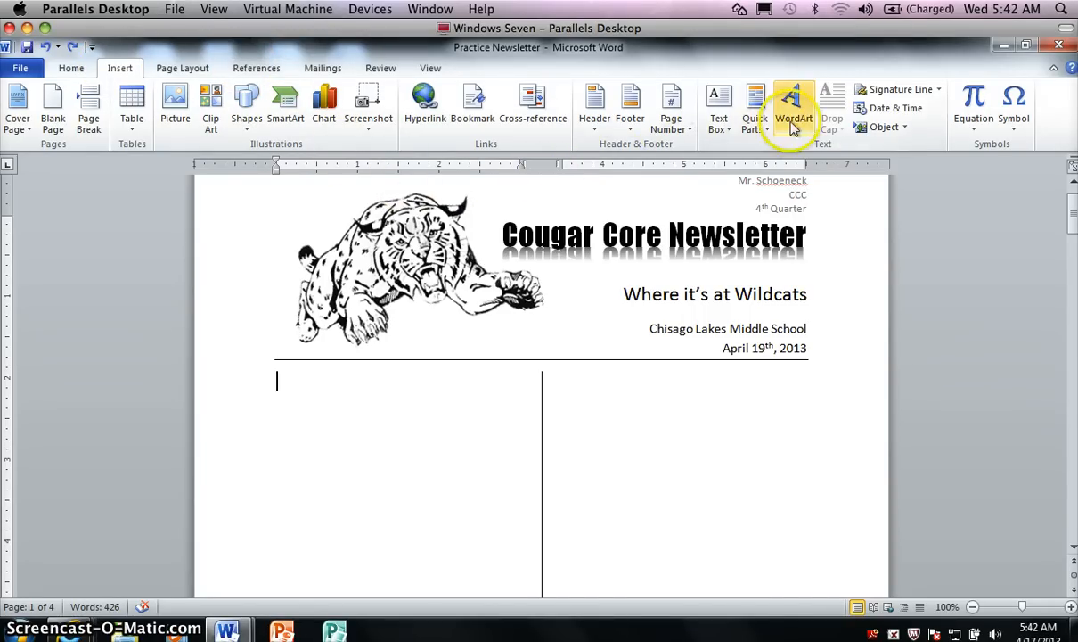
click(906, 129)
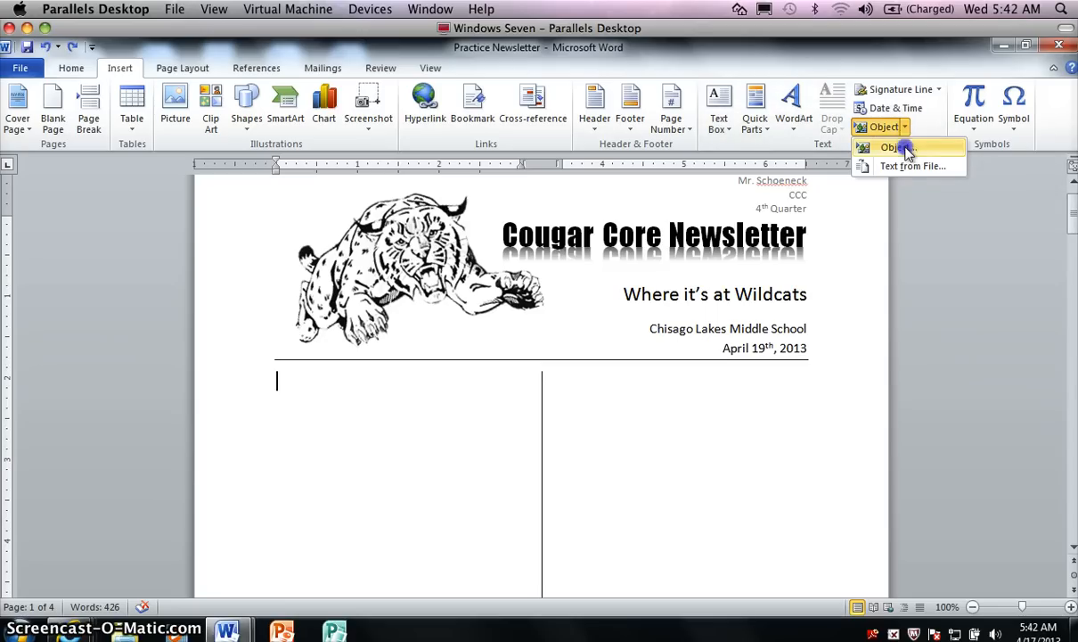
click(907, 166)
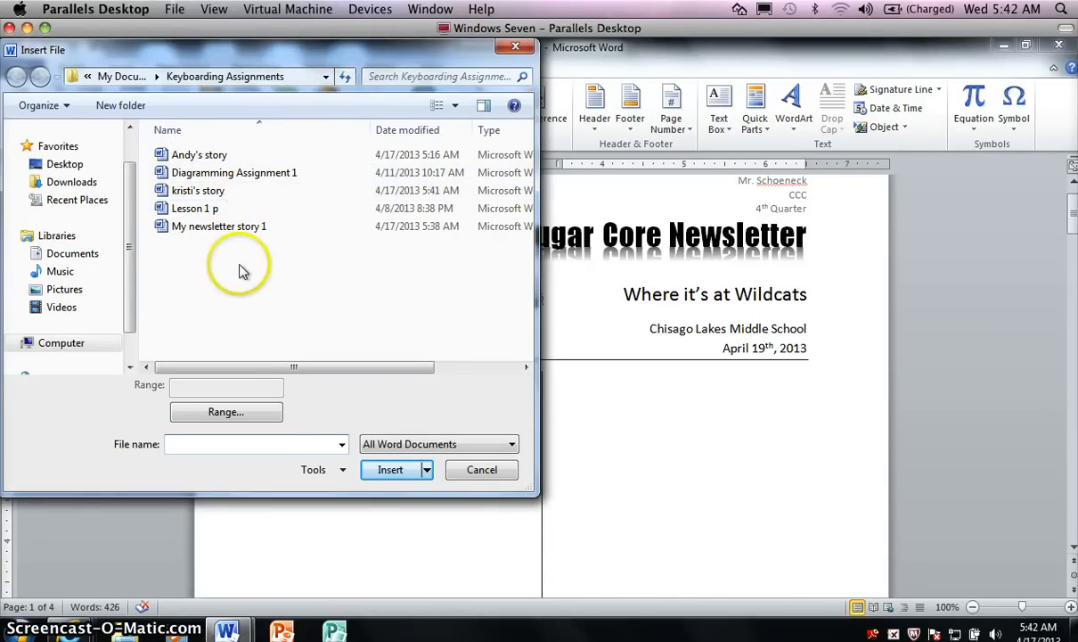
click(163, 197)
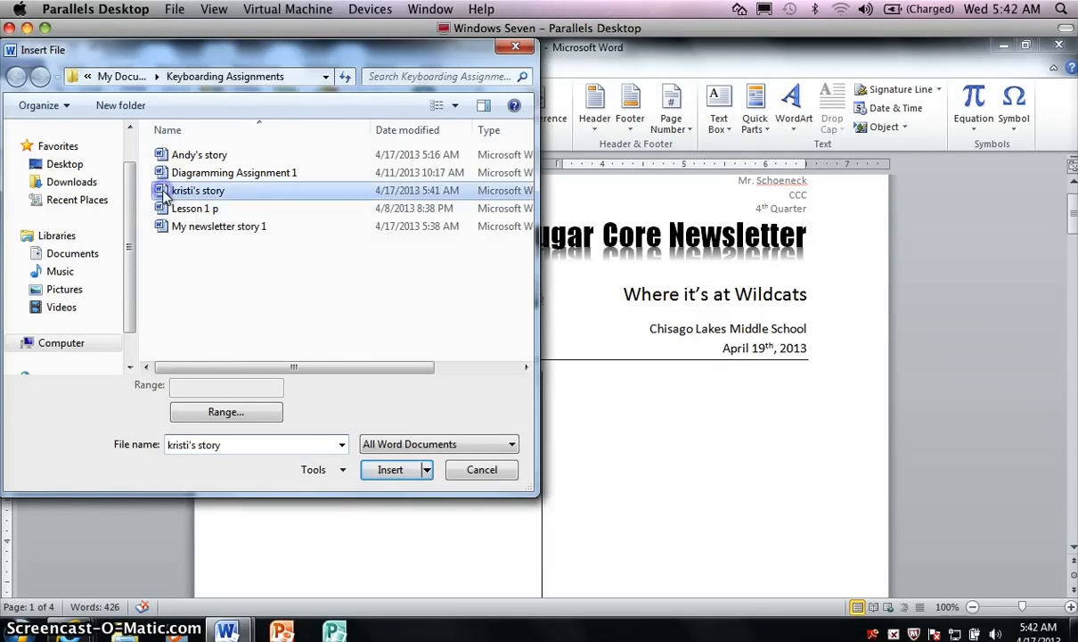
click(389, 472)
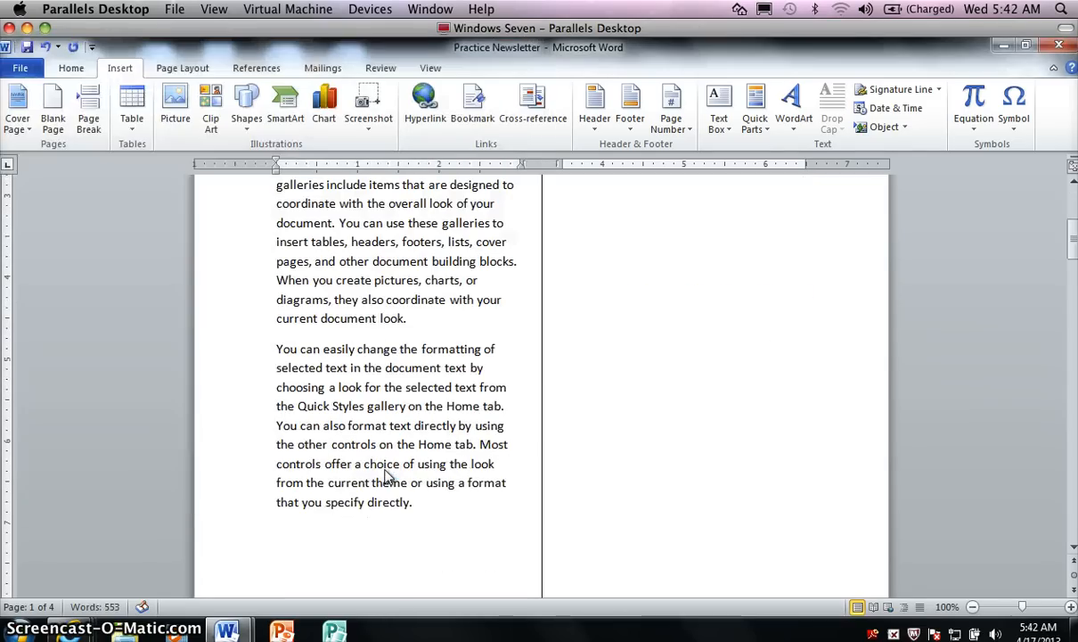
mouse_move(1074, 234)
mouse_down()
mouse_move(1073, 189)
mouse_move(1073, 216)
mouse_up()
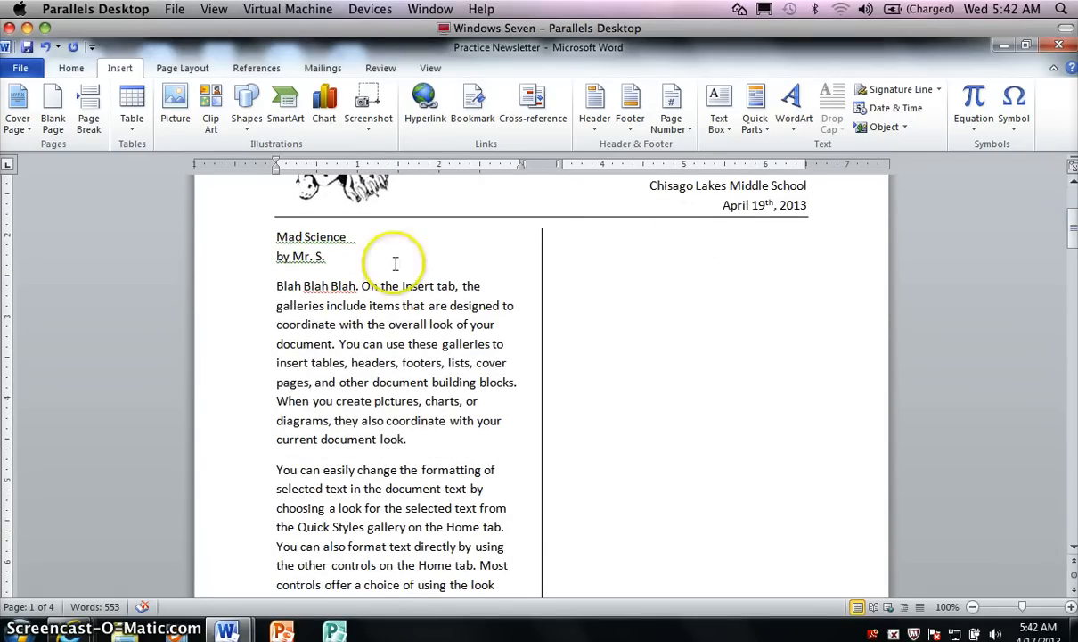